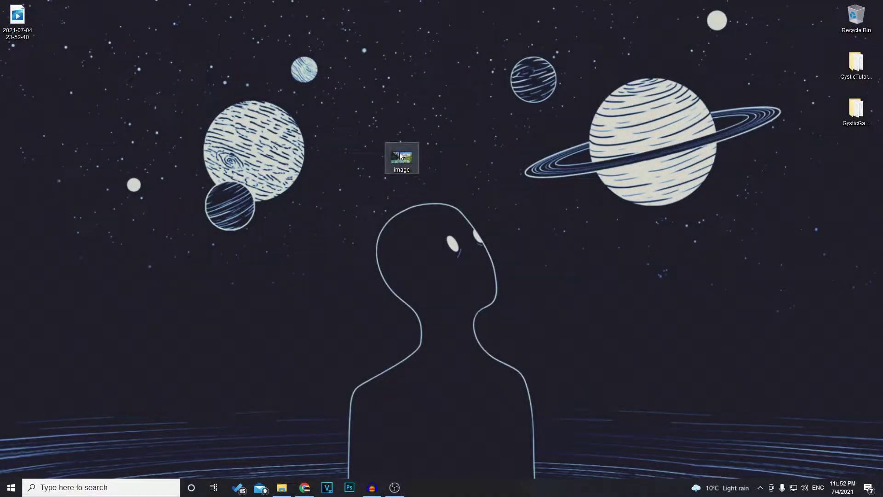
Select the image file icon on the desktop.
drag(386, 185, 400, 173)
Open the image's Properties, confirm its JPG file type, and close the dialog.
key(alt+Return)
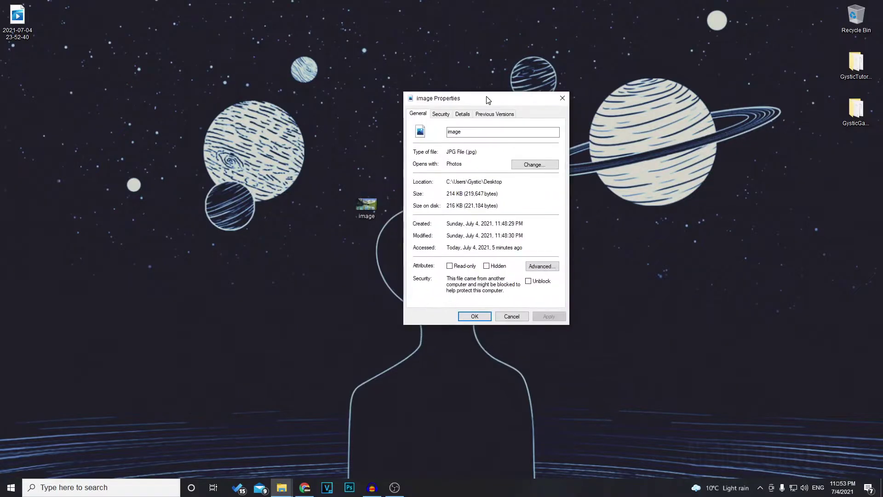
drag(447, 153, 494, 153)
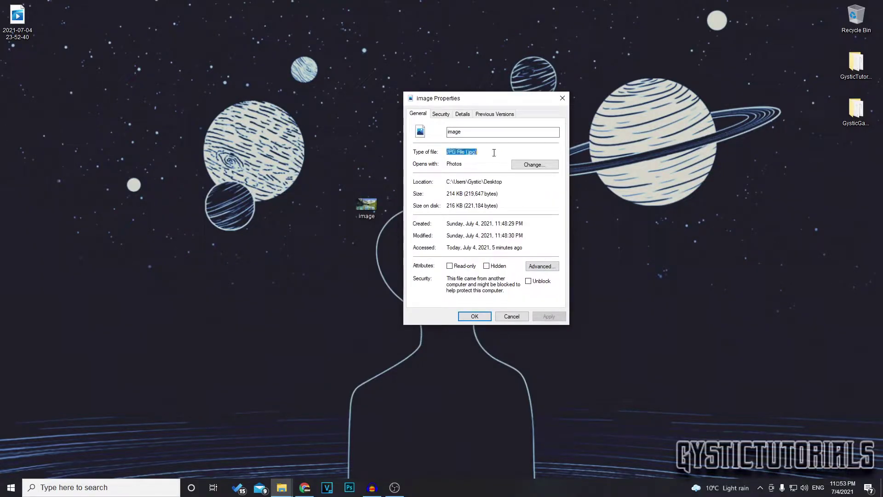
click(468, 151)
double_click(470, 150)
click(561, 98)
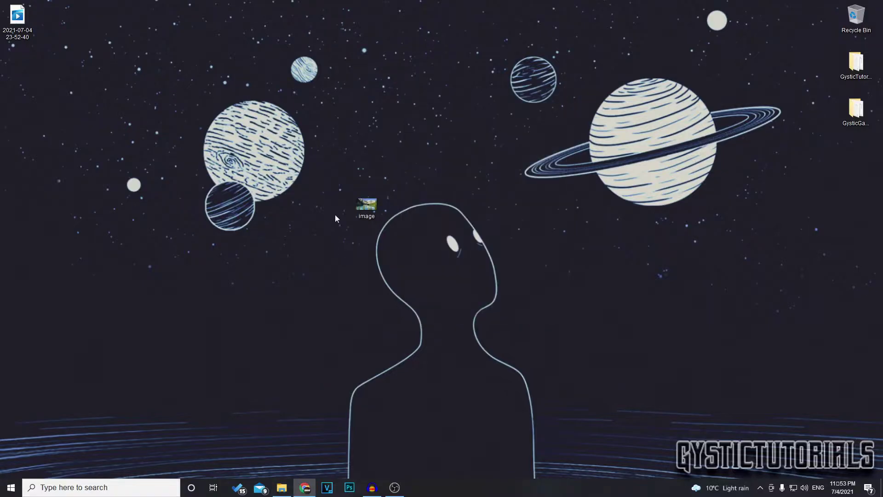
Open the mountain-lake image.jpg in Photos from the desktop icon's context menu.
drag(365, 204, 336, 168)
drag(371, 193, 373, 200)
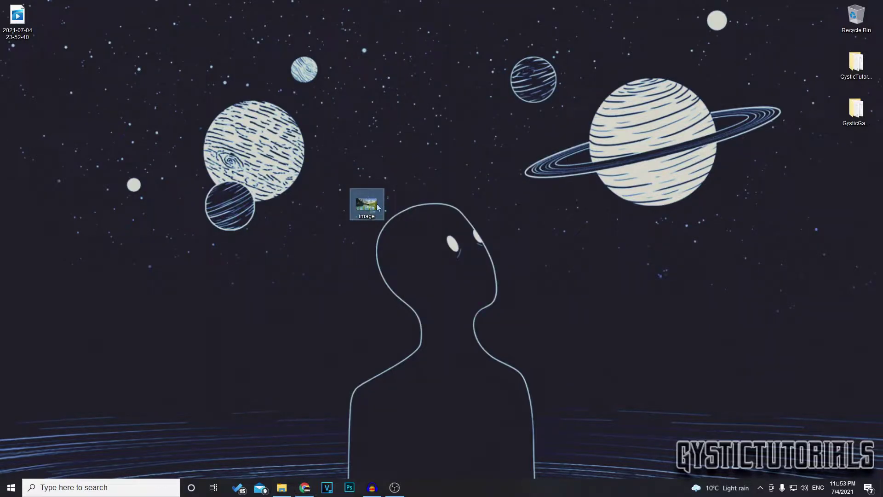
double_click(374, 199)
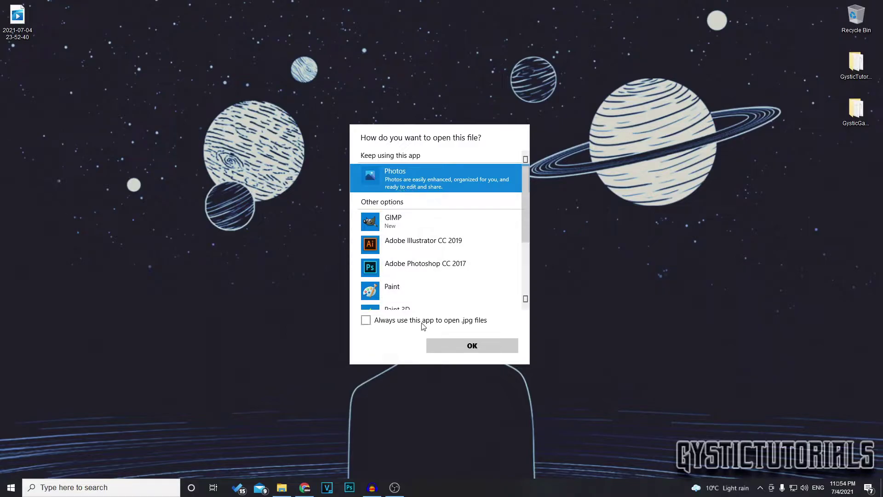
click(365, 320)
click(472, 346)
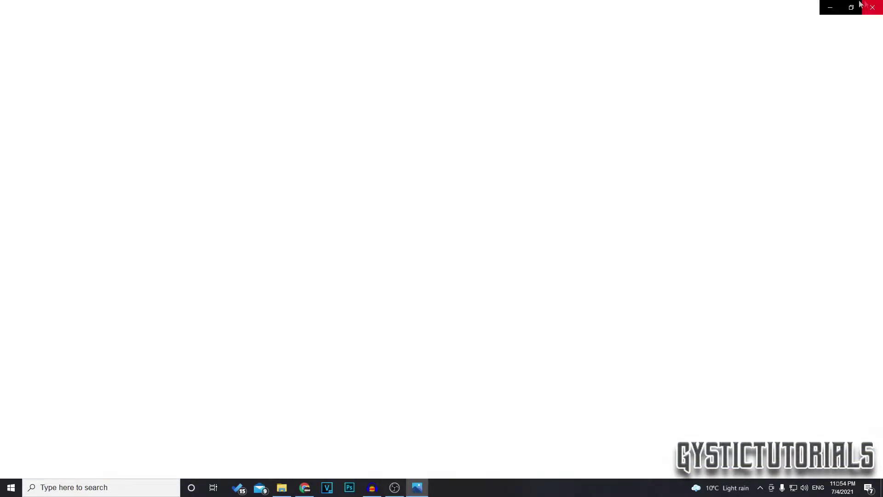
click(871, 8)
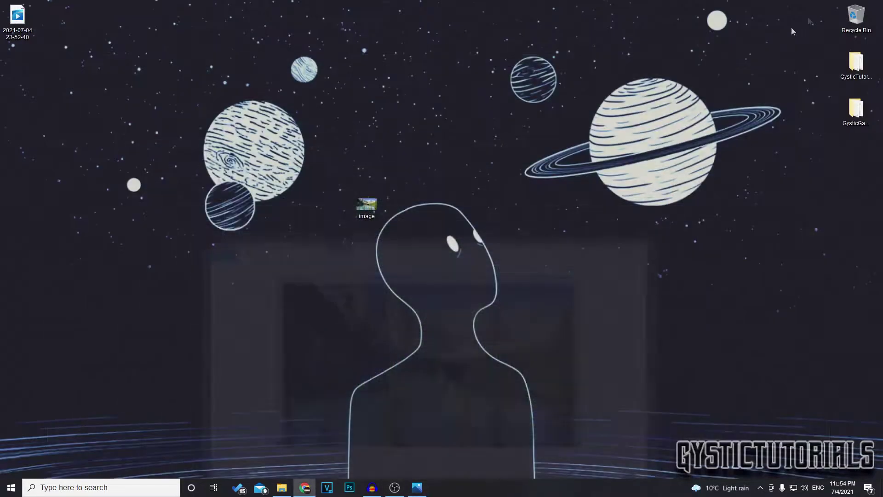
right_click(377, 201)
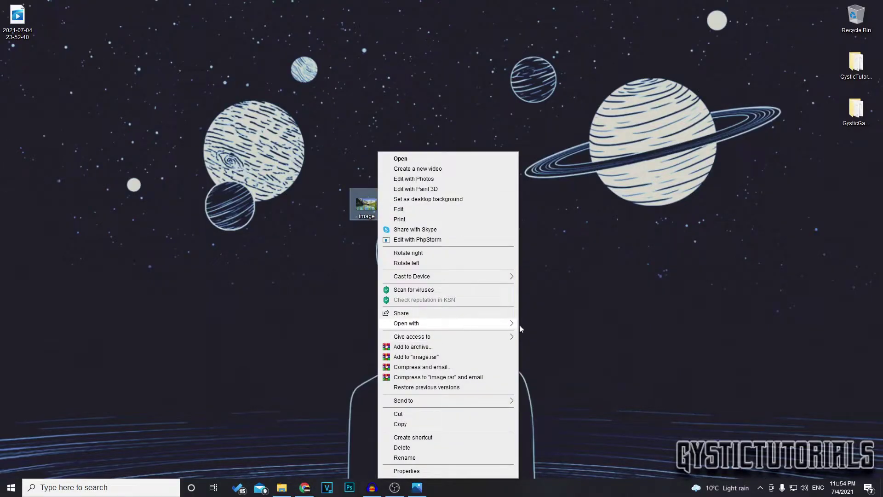
mouse_move(452, 323)
click(544, 384)
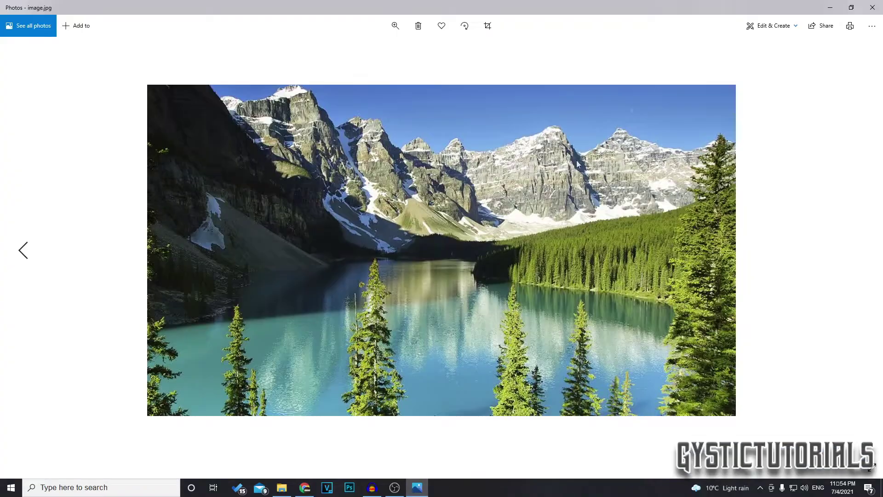
Open the Photos print window for image.jpg.
click(850, 26)
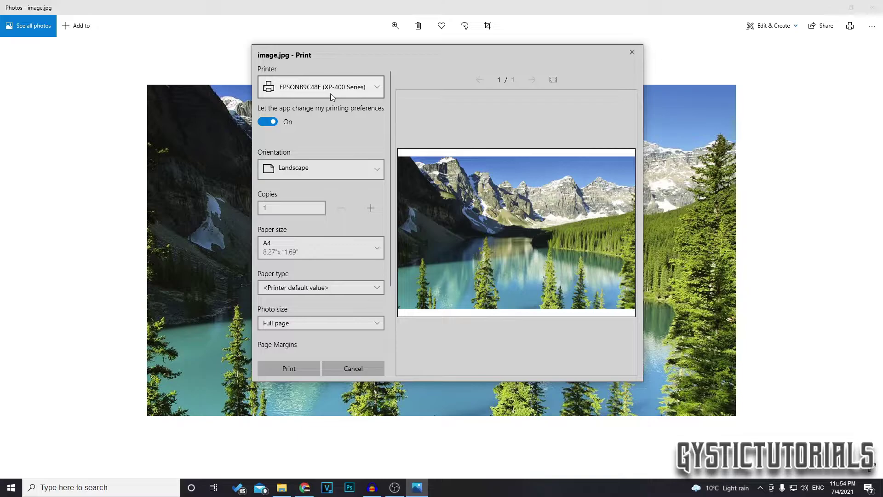
Print the photo using the Microsoft Print to PDF printer.
click(330, 89)
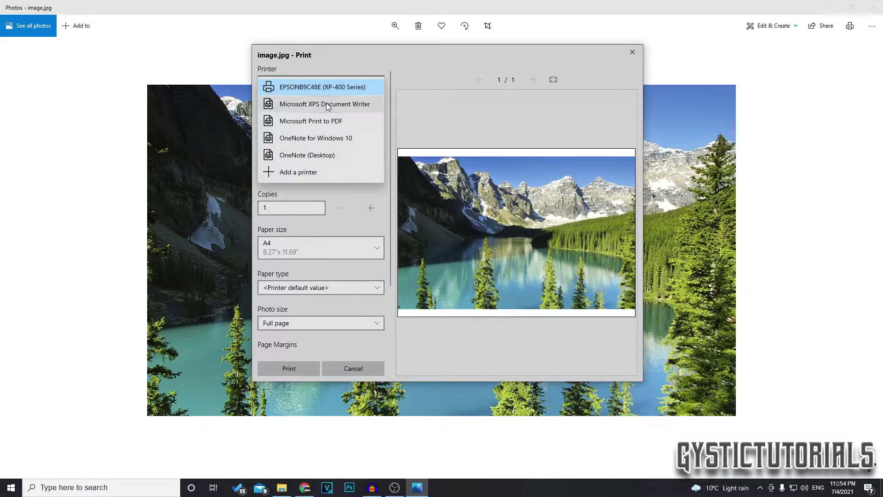
click(348, 123)
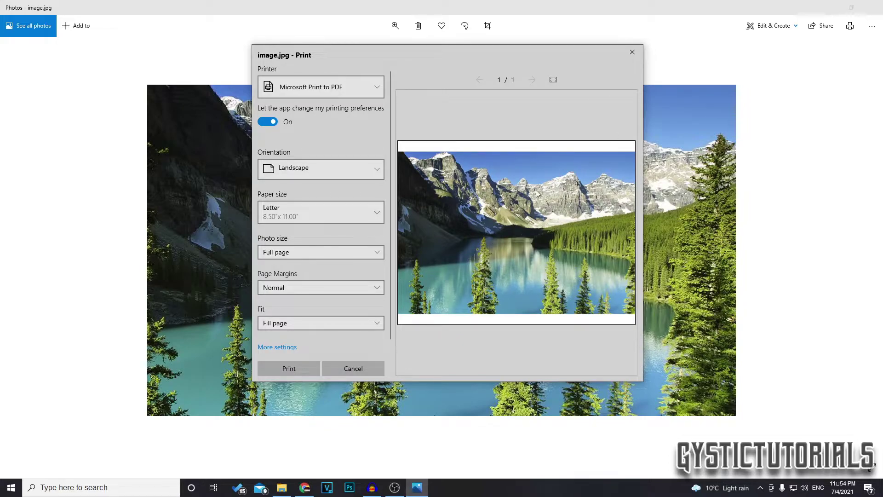
click(297, 368)
text(imagePDF)
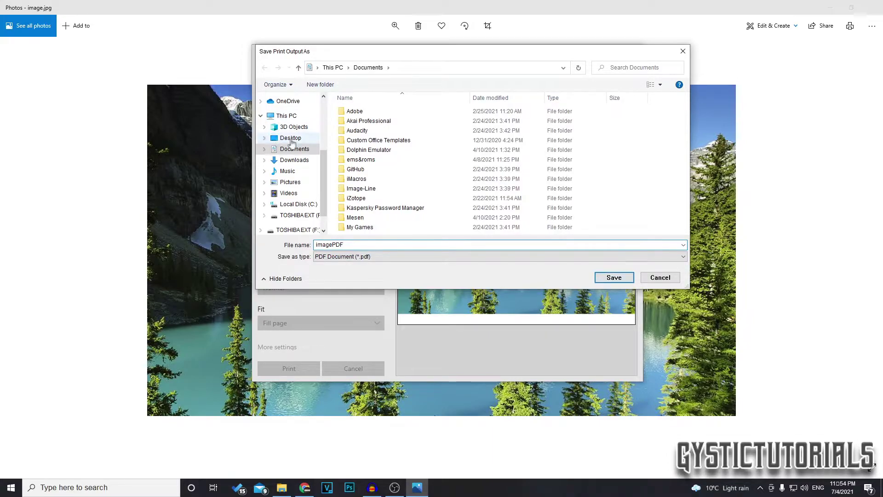
Save the PDF as imagePDF on the Desktop, close Photos, and place its icon beside the image.
click(290, 138)
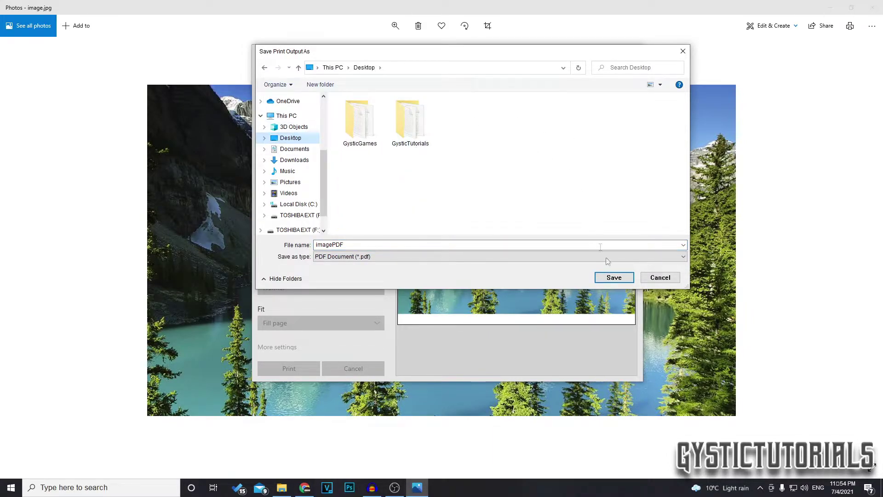
click(613, 277)
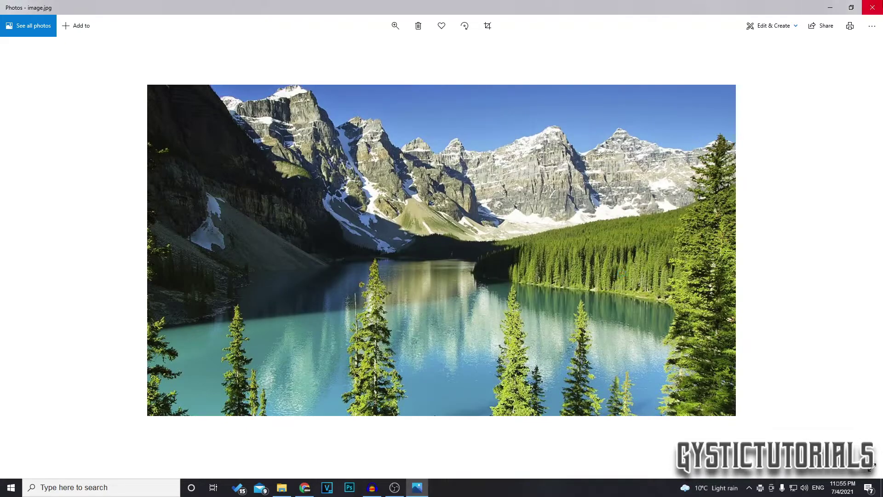
click(872, 8)
drag(18, 63, 505, 201)
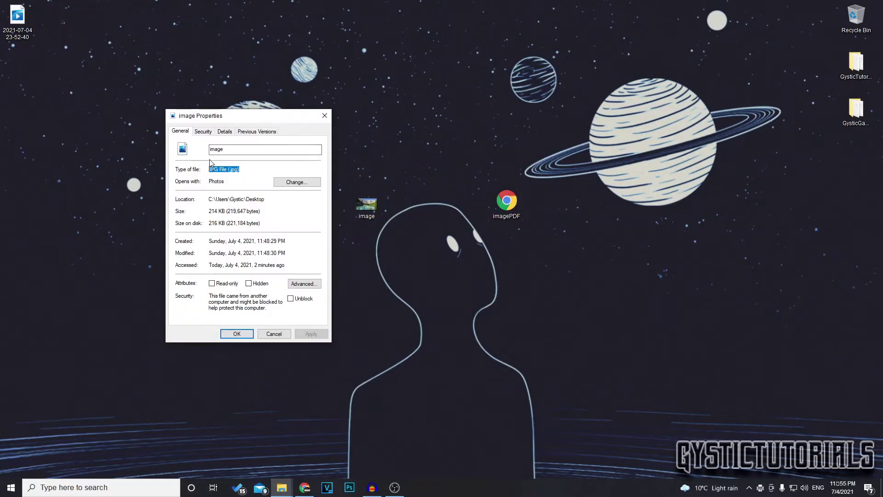
click(325, 118)
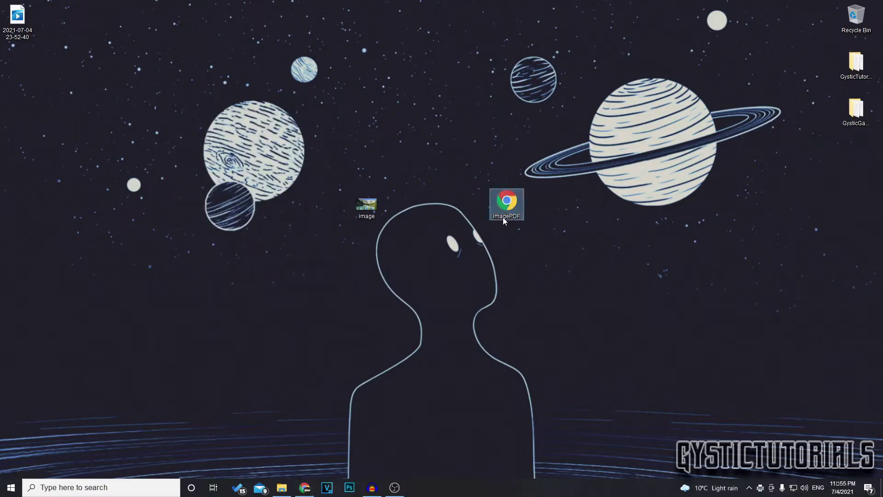
alt+double_click(505, 203)
drag(619, 277, 594, 278)
click(665, 224)
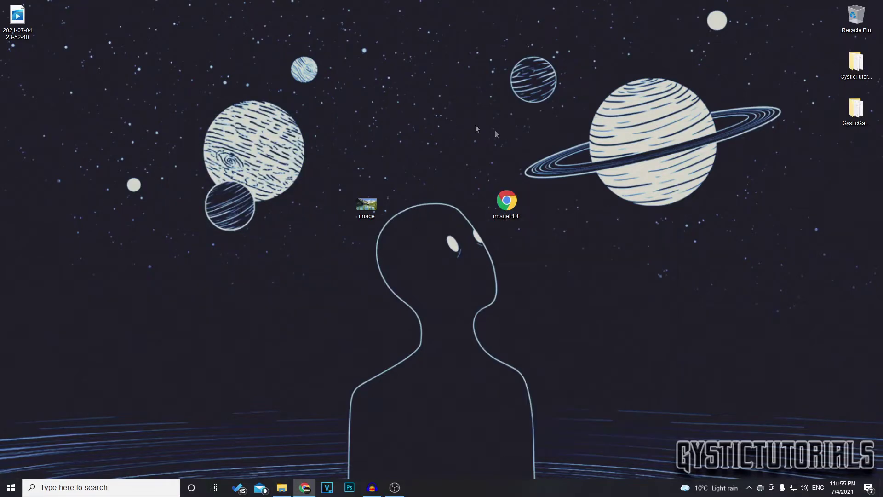